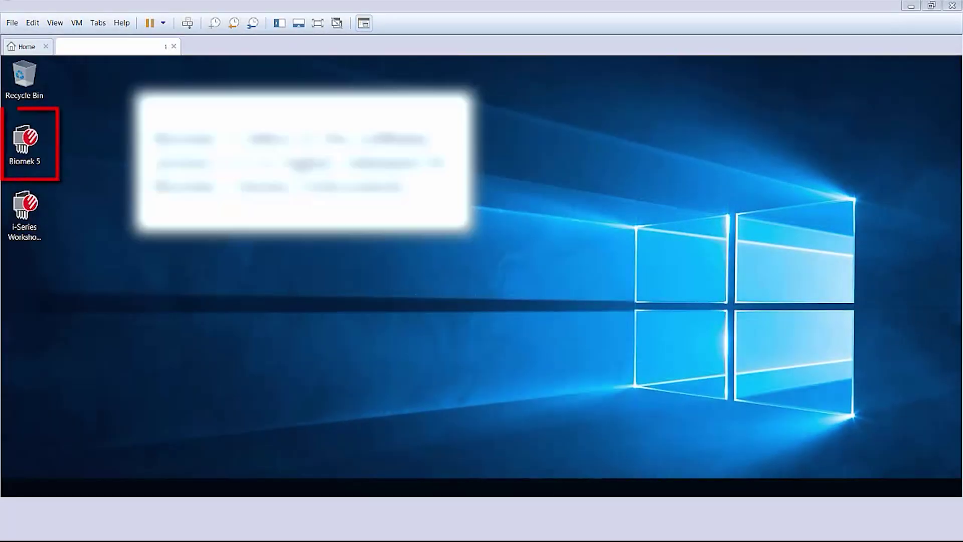
# Launch Biomek 5 and create a new method.
pyautogui.click(29, 147)
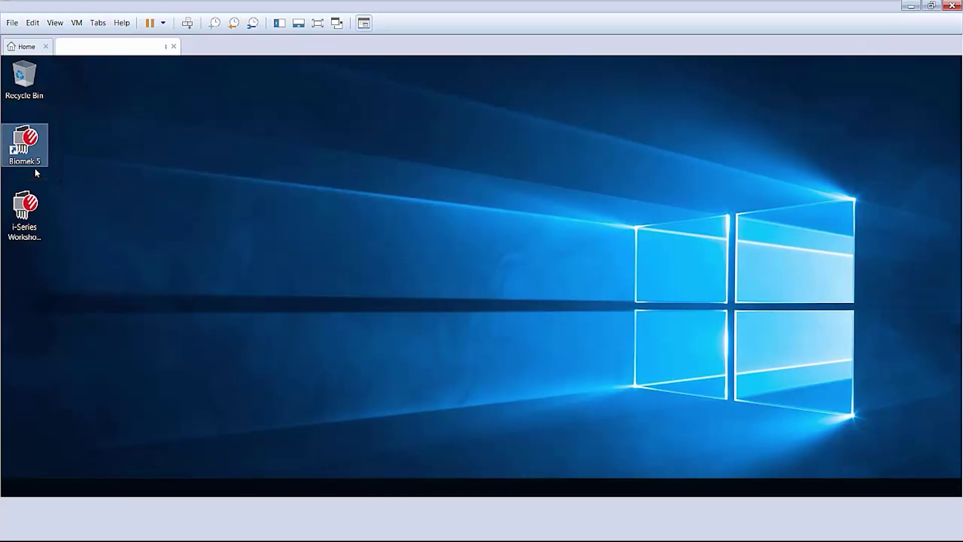
pyautogui.doubleClick(34, 160)
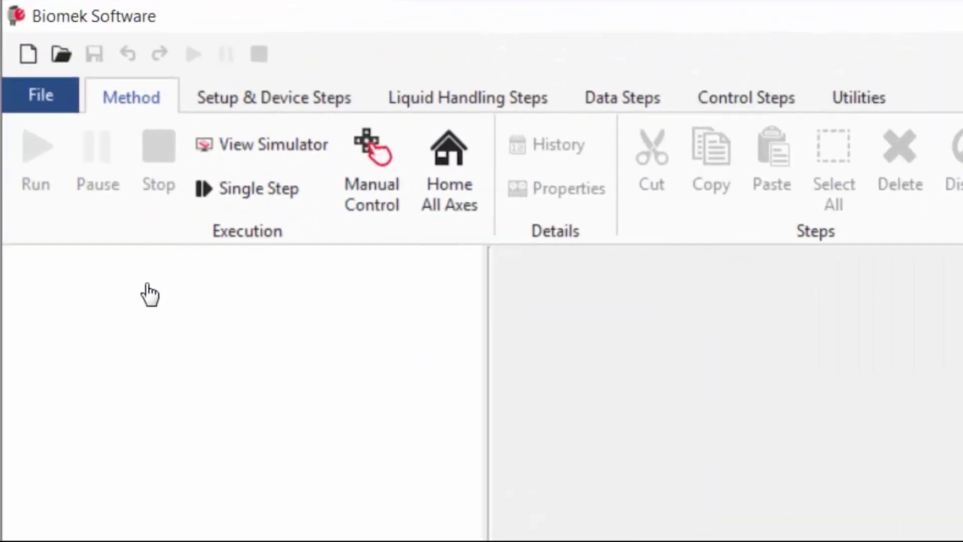
pyautogui.click(26, 55)
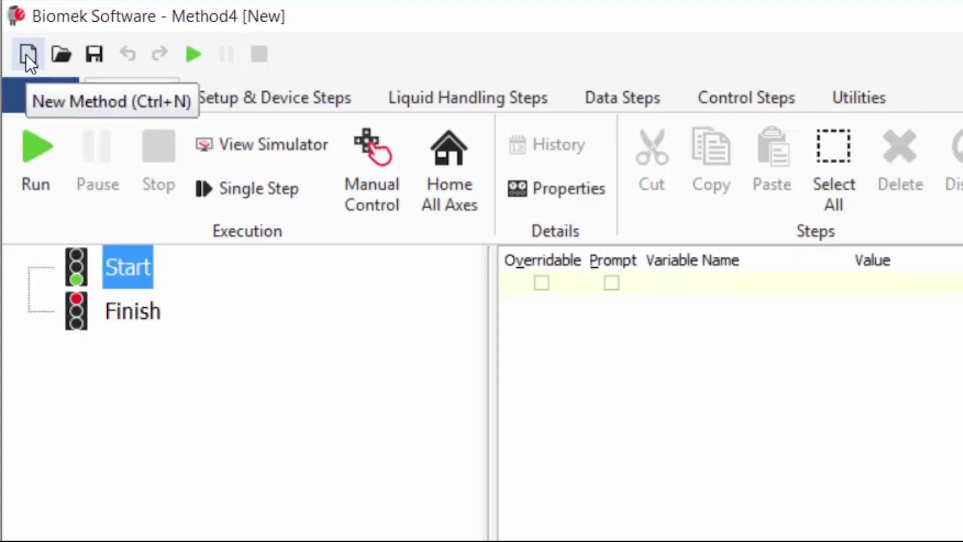
# Create another new blank method.
pyautogui.click(32, 91)
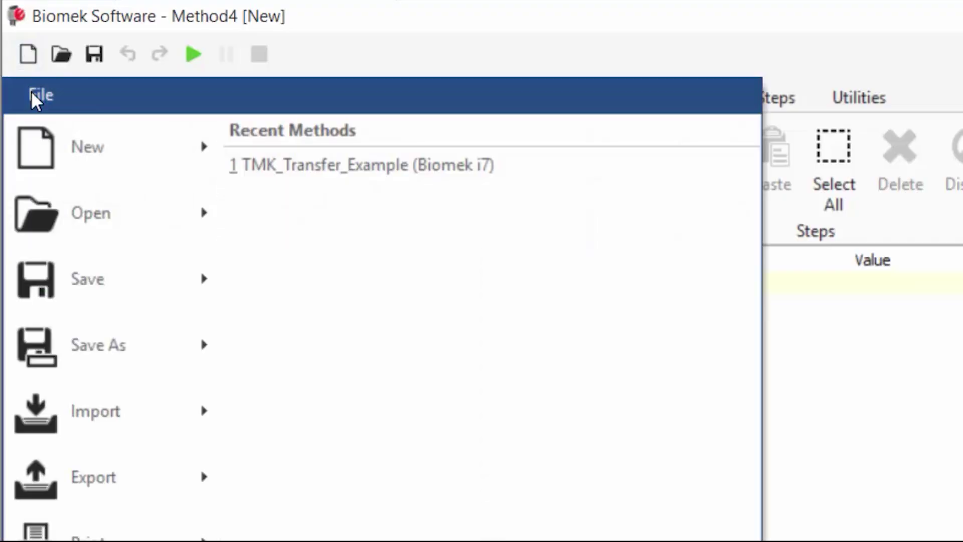
pyautogui.moveTo(91, 146)
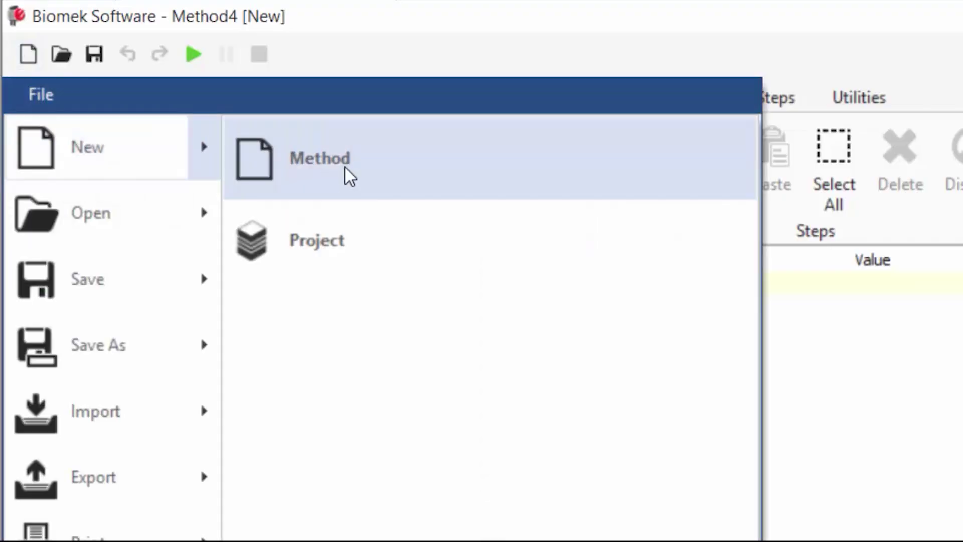
pyautogui.click(345, 168)
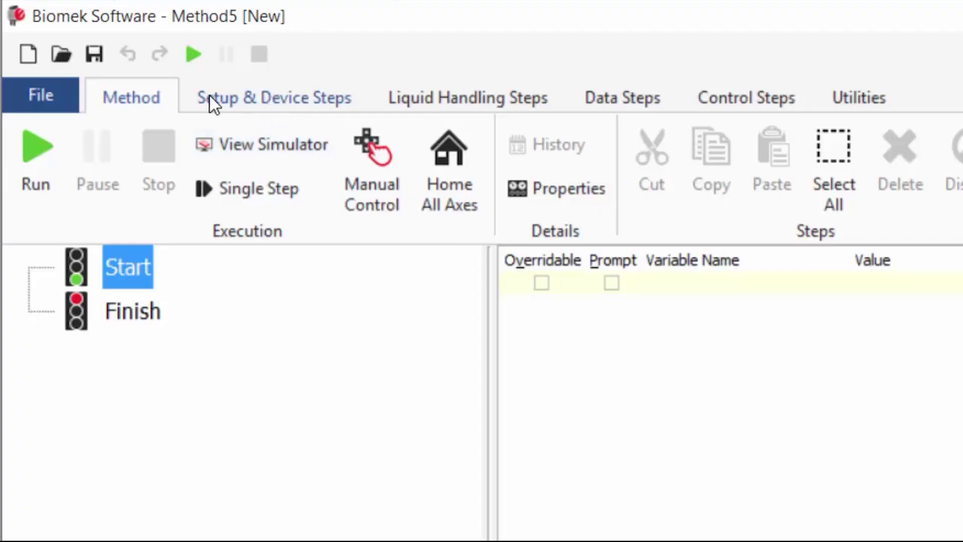
# Add an Instrument Setup step to the method and place BC230 tip boxes on deck positions TL2 and TL3.
pyautogui.click(305, 102)
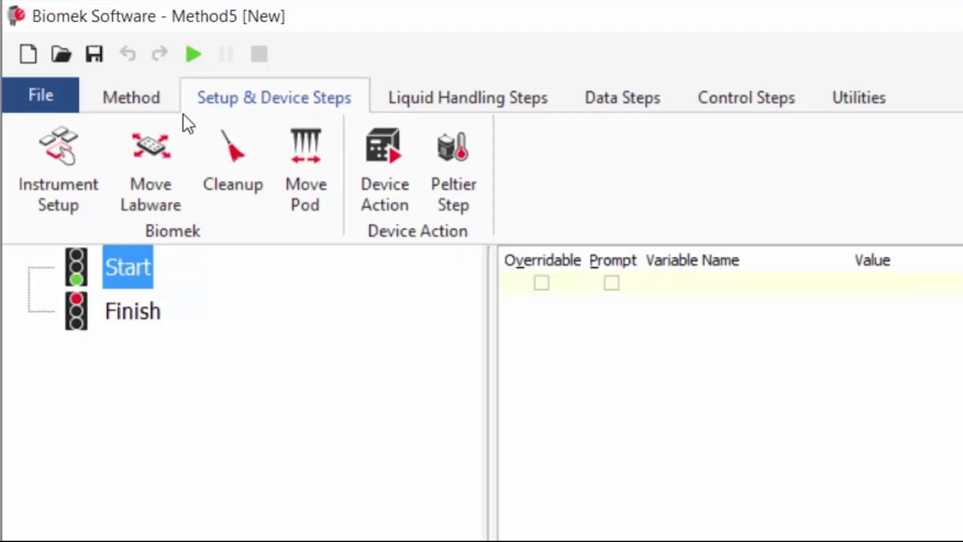
pyautogui.click(73, 173)
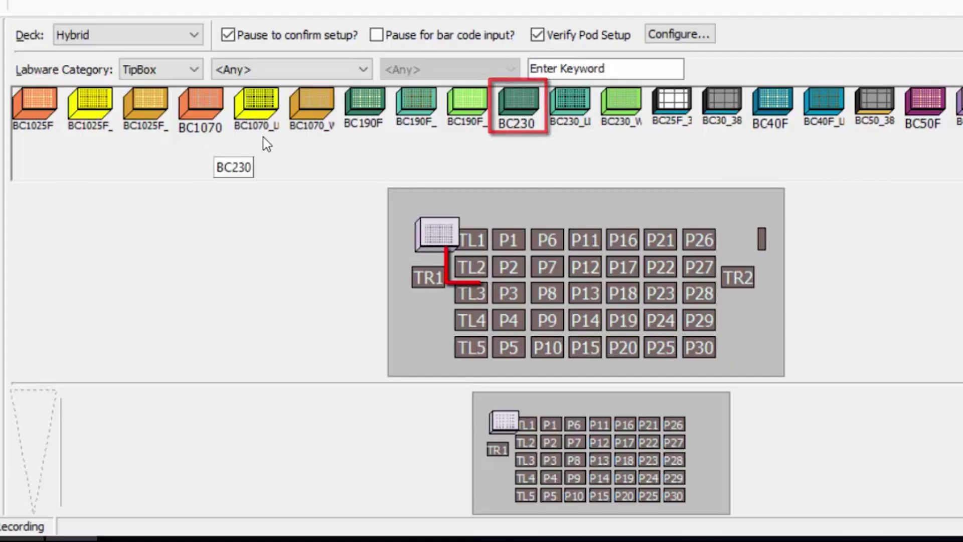
pyautogui.moveTo(518, 118); pyautogui.dragTo(475, 261)
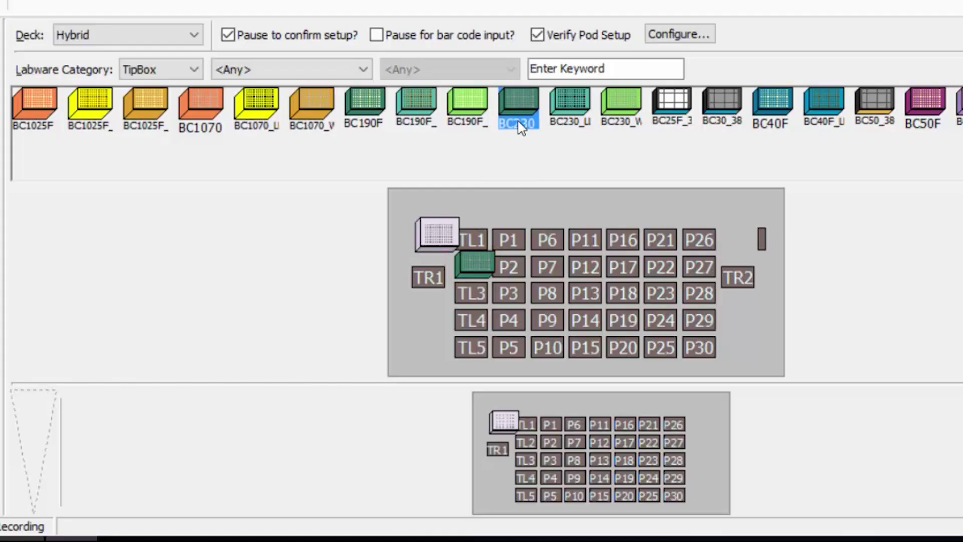
pyautogui.moveTo(479, 298); pyautogui.dragTo(480, 298)
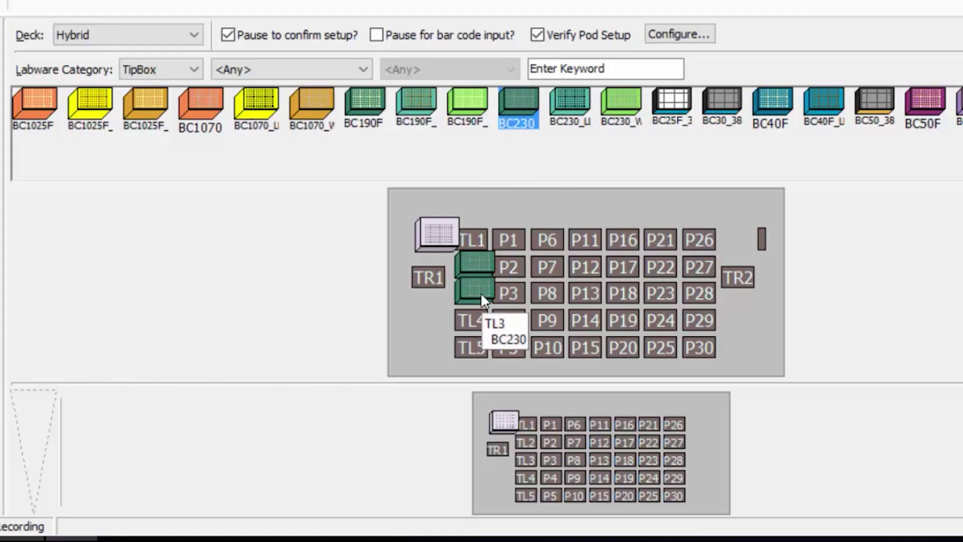
# Filter the labware to the Reservoir category and place a BCFullReservoir on deck position P8.
pyautogui.click(199, 71)
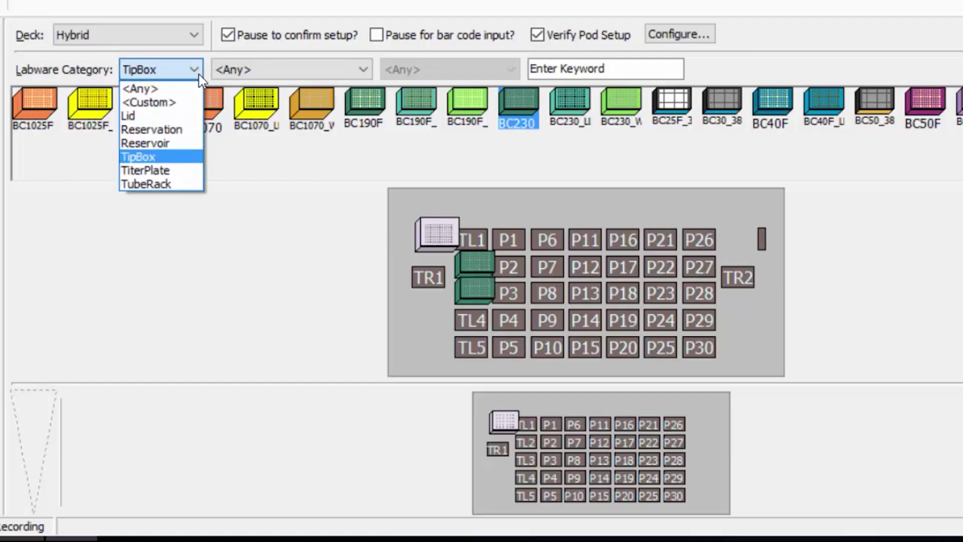
pyautogui.click(188, 145)
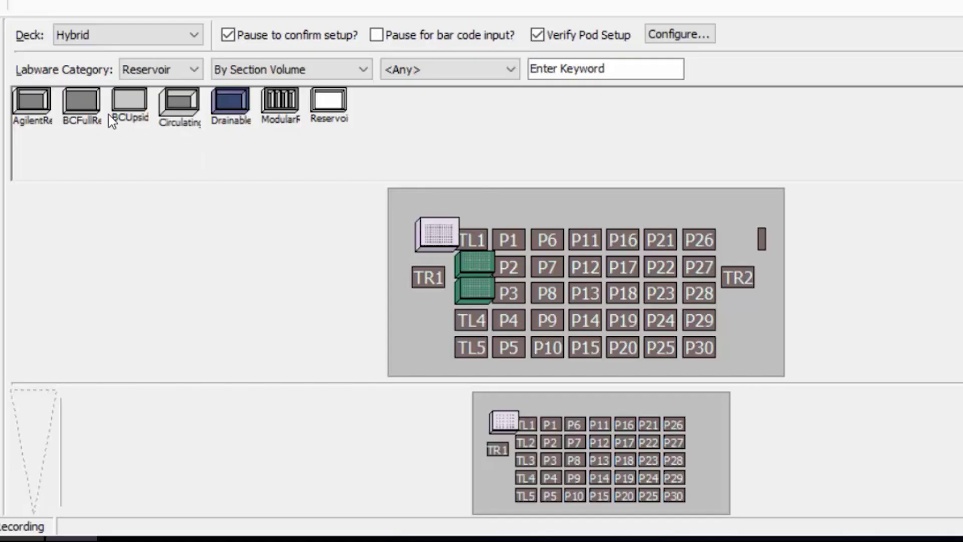
pyautogui.moveTo(84, 96); pyautogui.dragTo(554, 290)
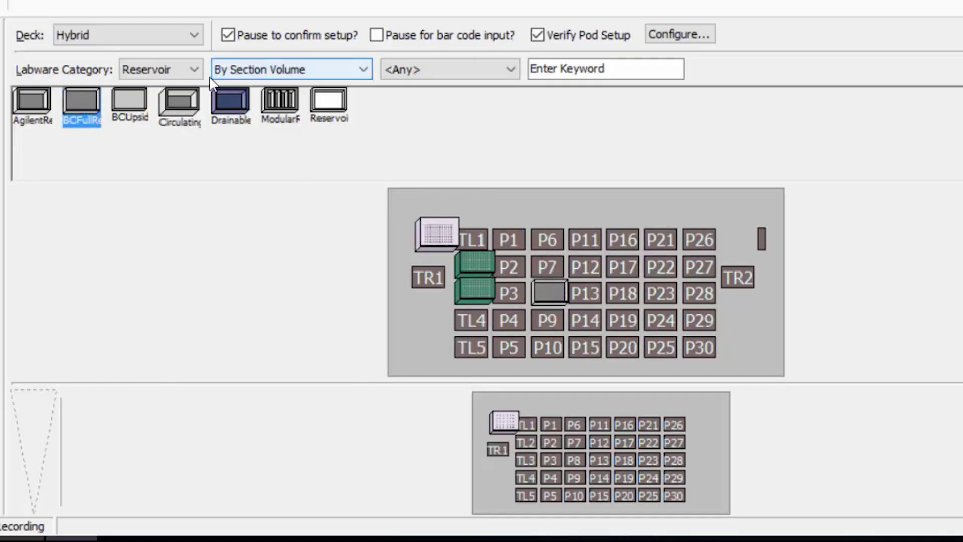
# Filter the labware to TiterPlate with a well density of 96 and place a BCFlat96 plate on deck position P9.
pyautogui.click(190, 70)
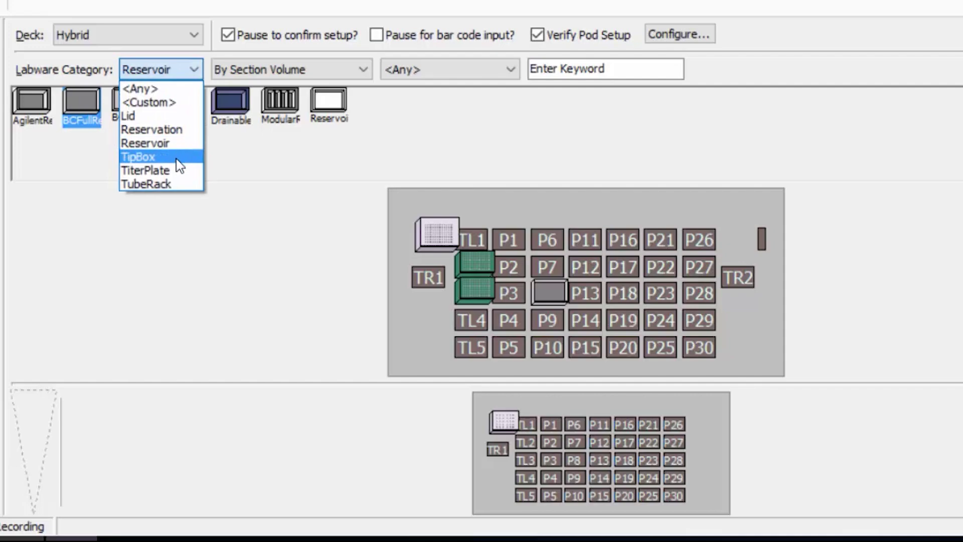
pyautogui.click(178, 171)
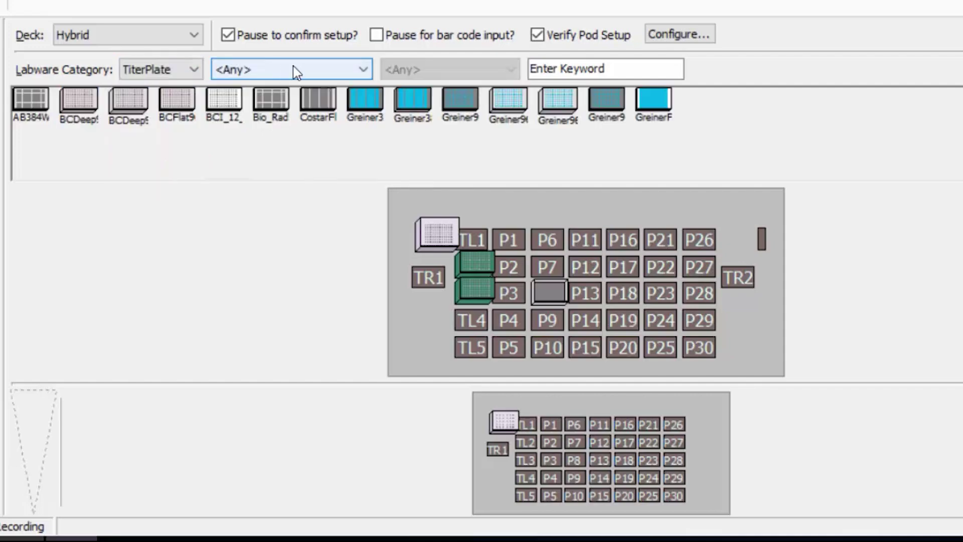
pyautogui.click(296, 70)
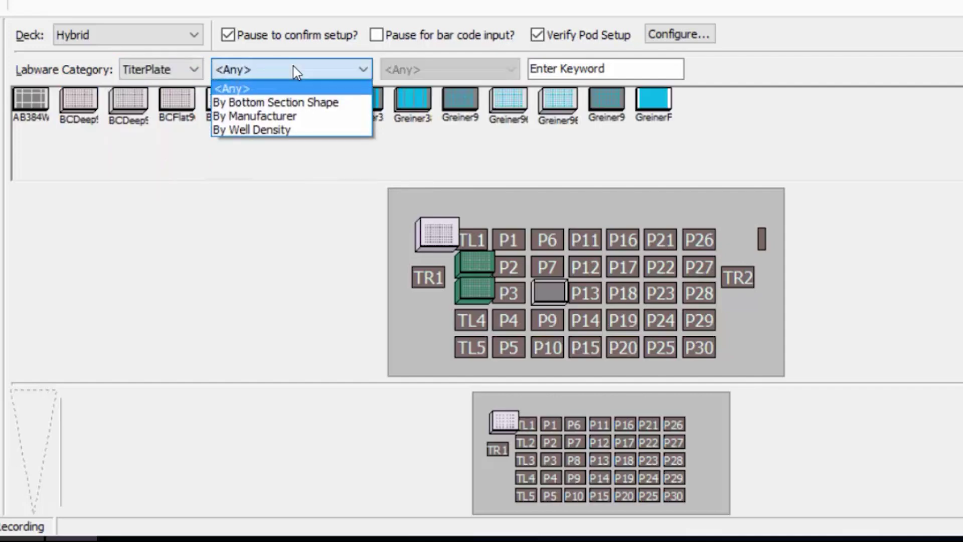
pyautogui.click(300, 132)
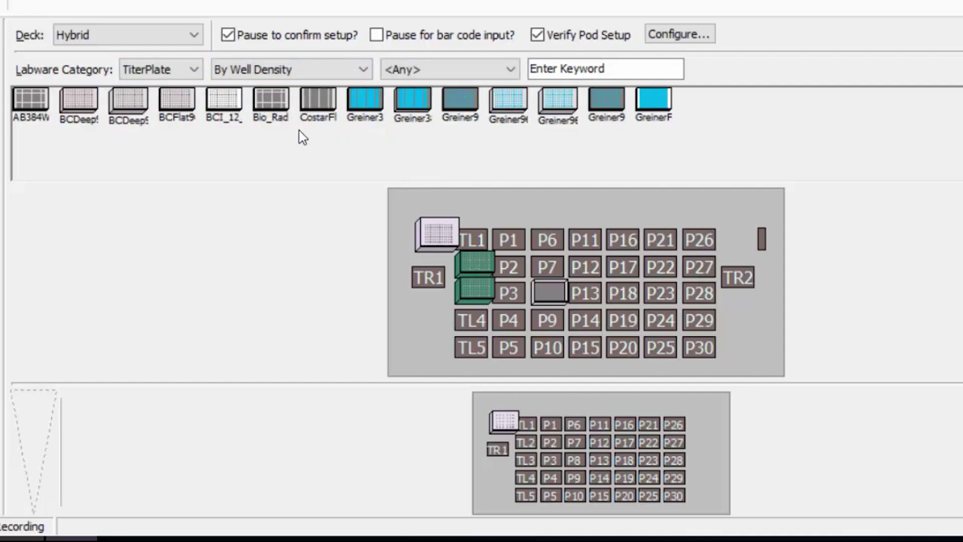
pyautogui.click(493, 68)
pyautogui.click(407, 101)
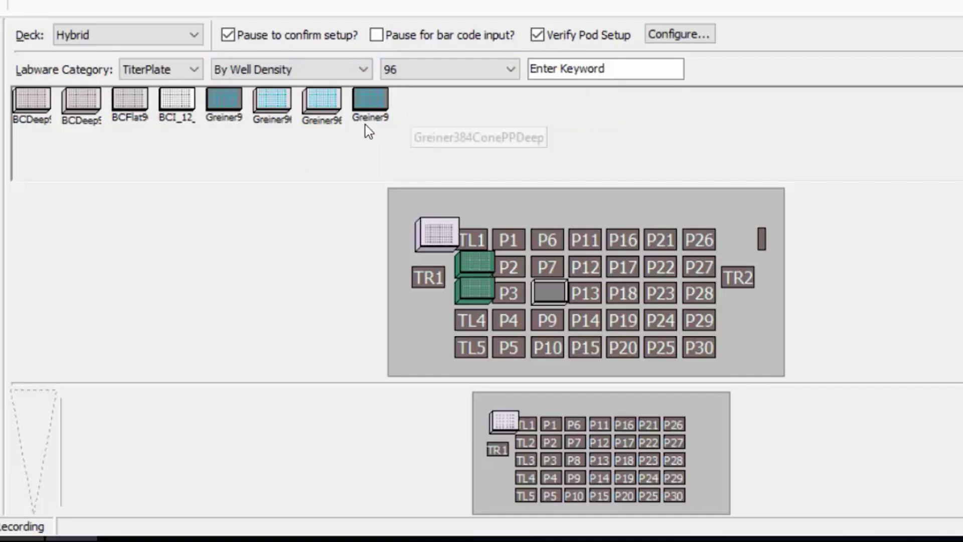
pyautogui.moveTo(130, 102); pyautogui.dragTo(552, 313)
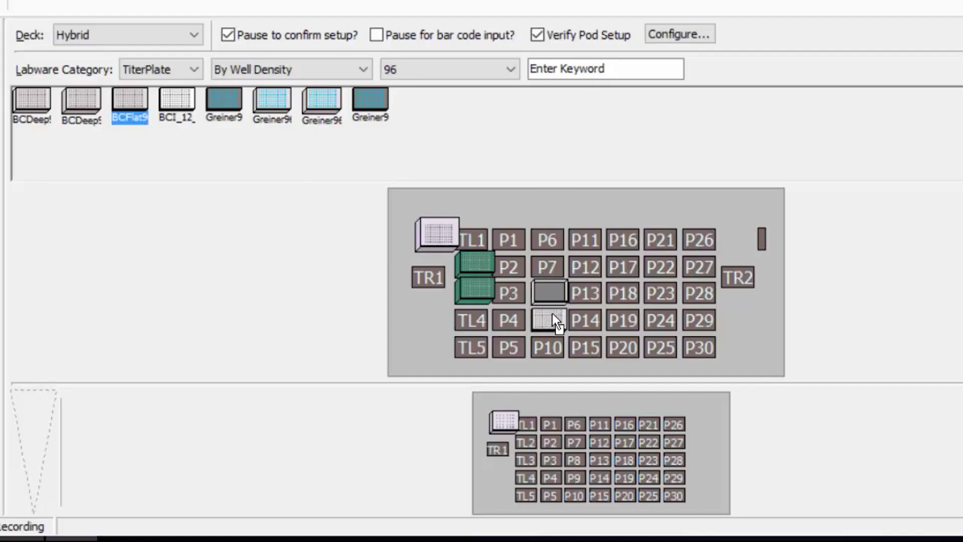
# Filter the titer plates to a well density of 384 and place a CostarFlat384Square plate on deck position P14.
pyautogui.click(483, 76)
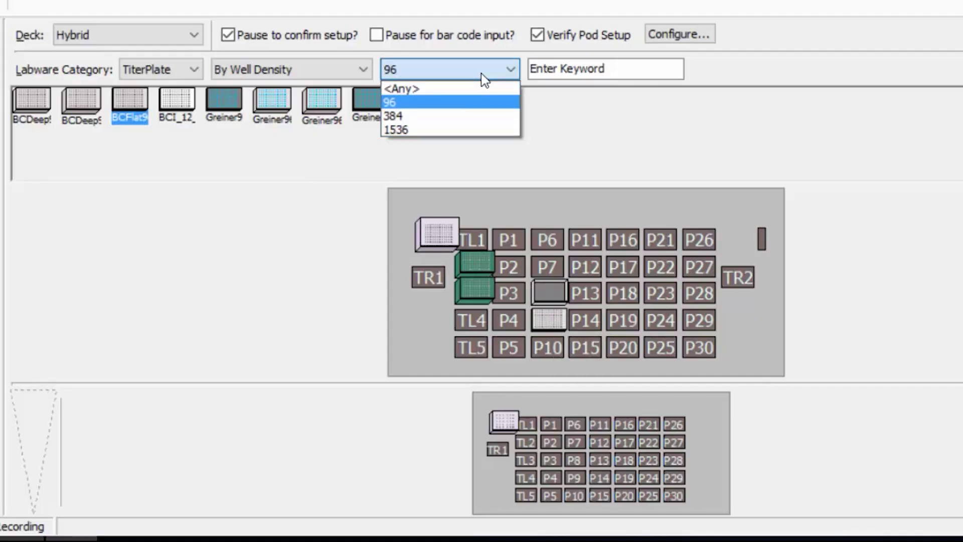
pyautogui.click(465, 116)
pyautogui.click(127, 99)
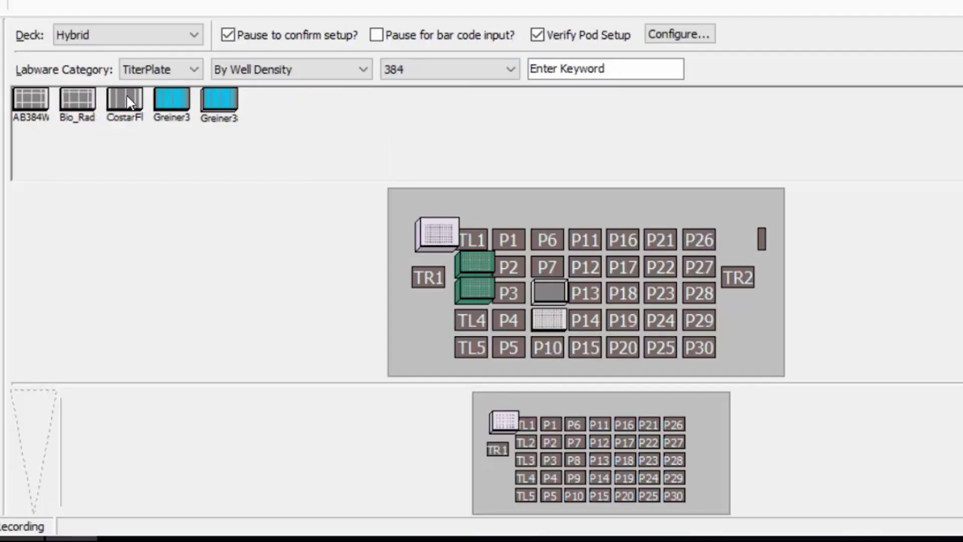
pyautogui.moveTo(125, 94); pyautogui.dragTo(588, 315)
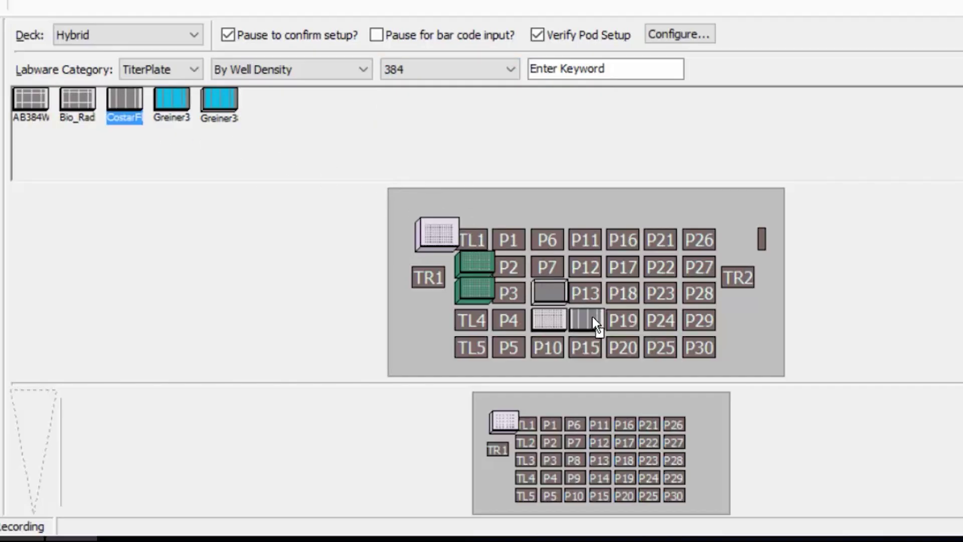
# Name the labware on P8 Reservoir and set it to contain a Known volume of 100000 µL of Water.
pyautogui.doubleClick(546, 294)
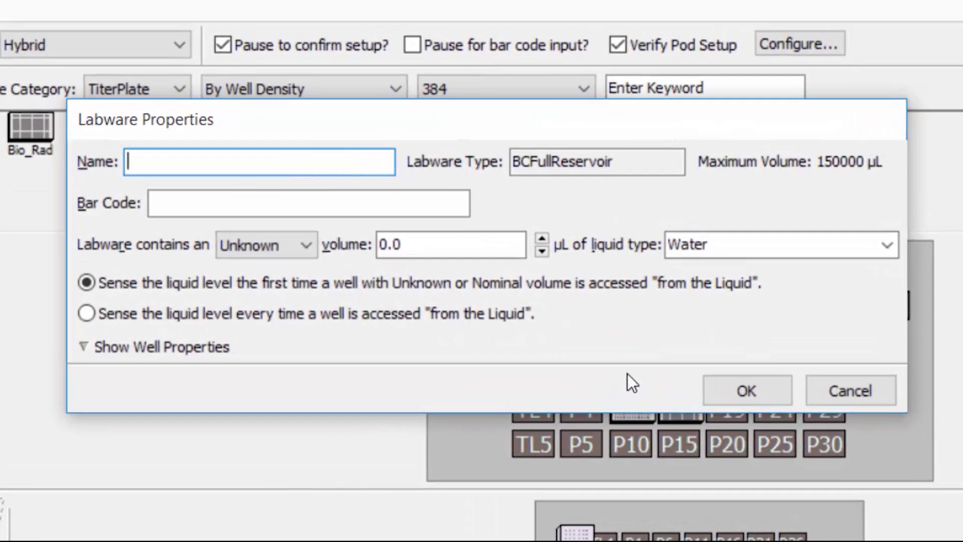
pyautogui.write('Reservoir')
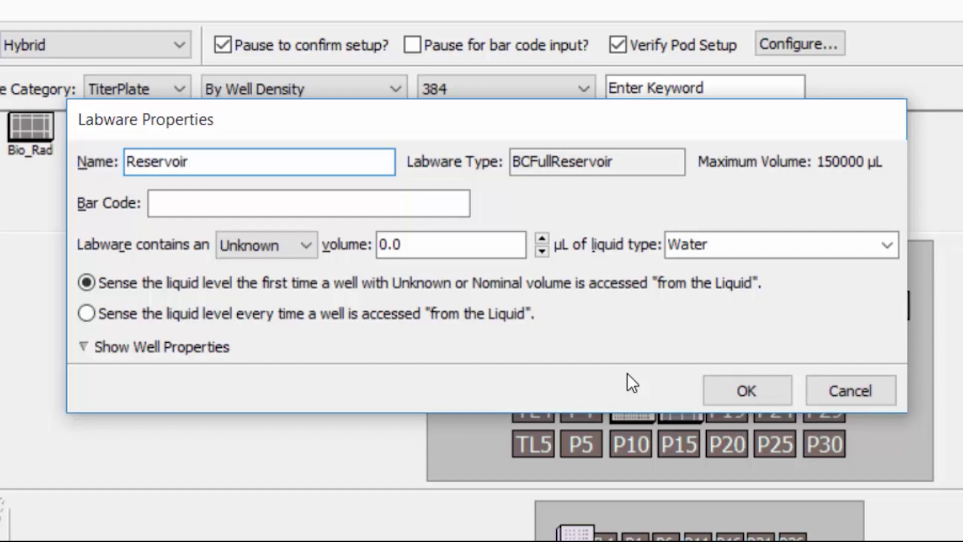
pyautogui.click(306, 245)
pyautogui.click(267, 286)
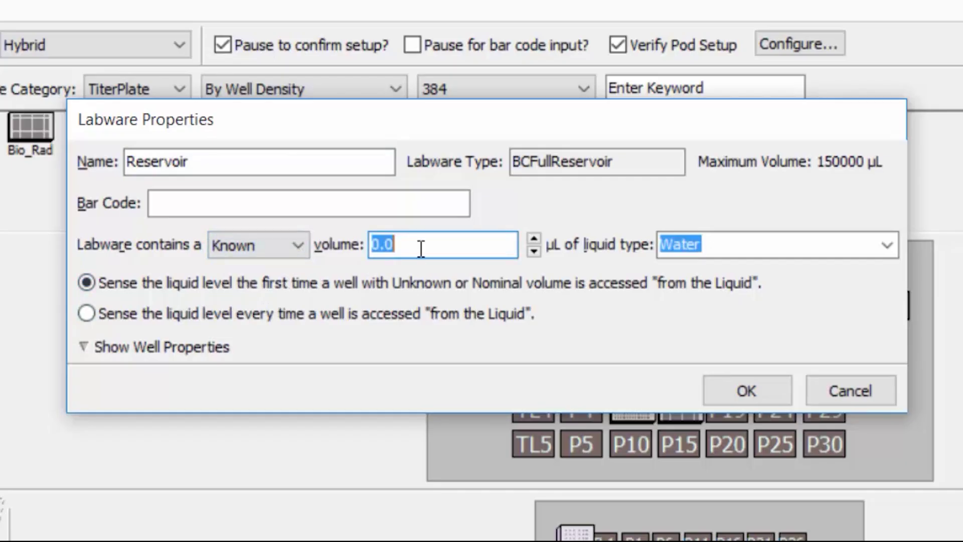
pyautogui.write('100000')
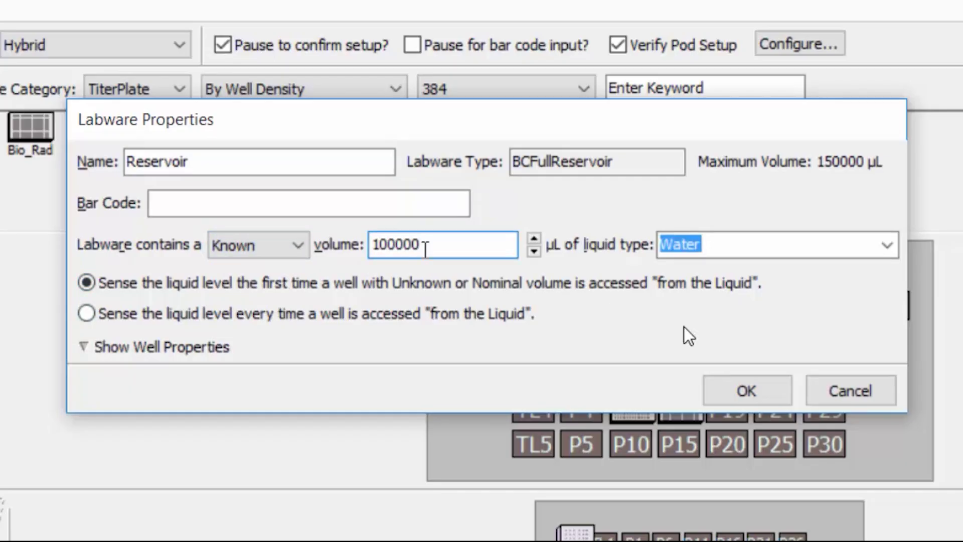
pyautogui.click(721, 395)
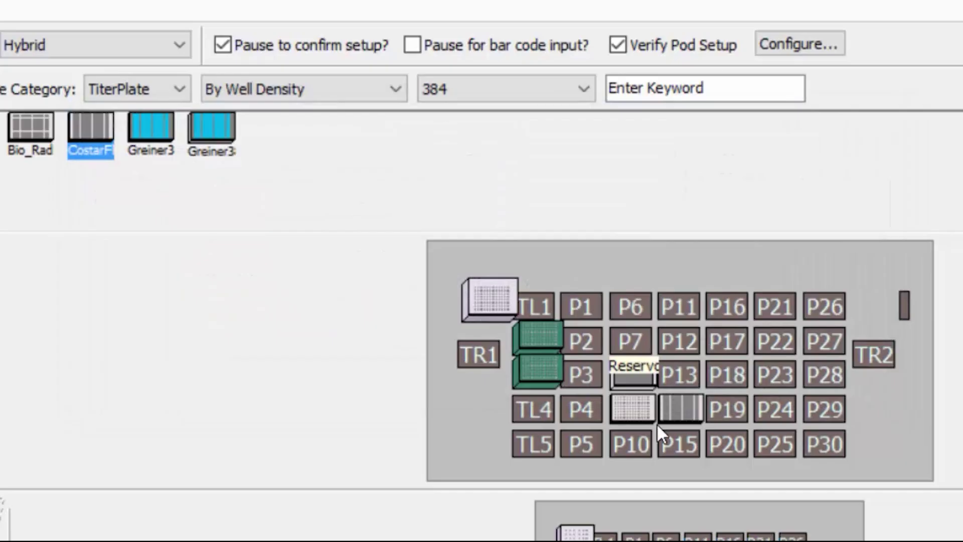
# Name the 96-well plate on P9 Sample Plate and set it to contain a Known volume of 200 µL of Water.
pyautogui.doubleClick(633, 413)
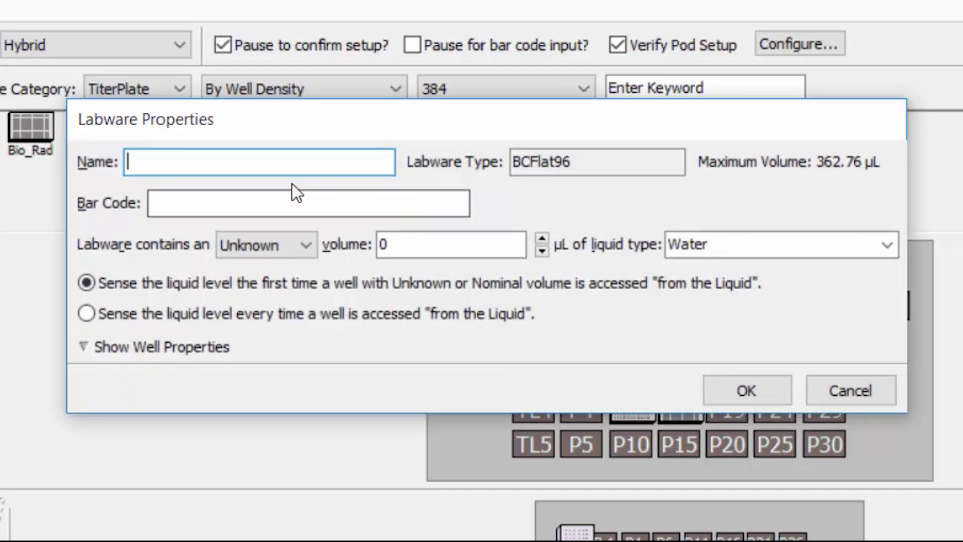
pyautogui.write('Samp')
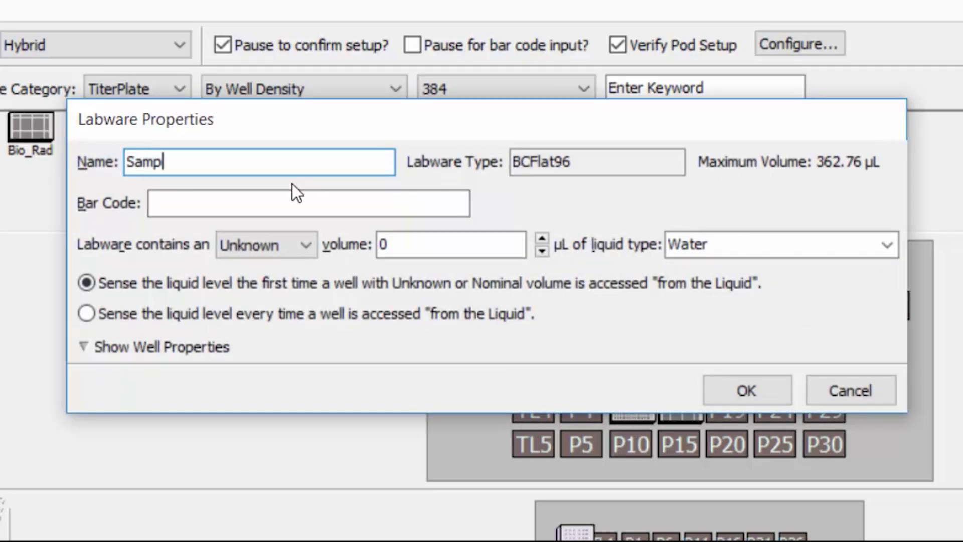
pyautogui.write('le Plate')
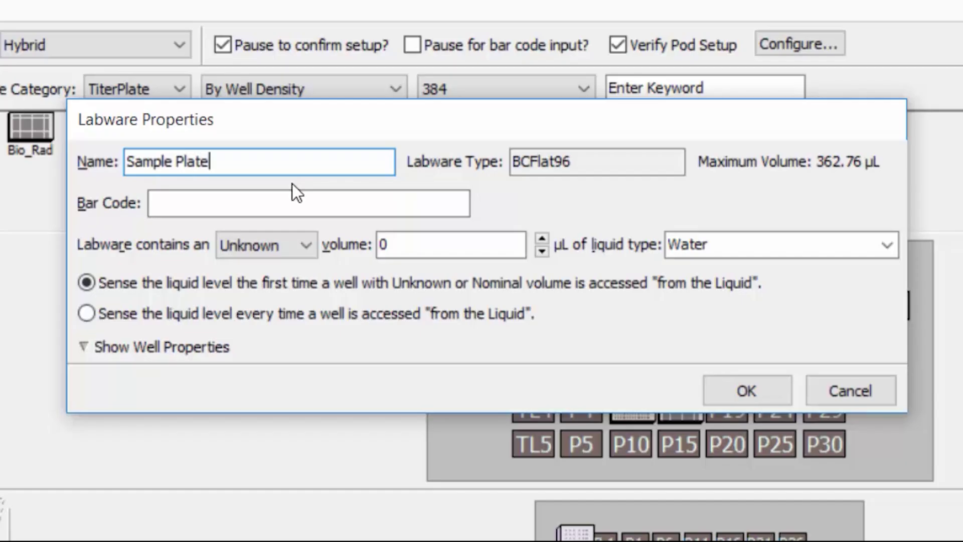
pyautogui.click(294, 247)
pyautogui.click(269, 288)
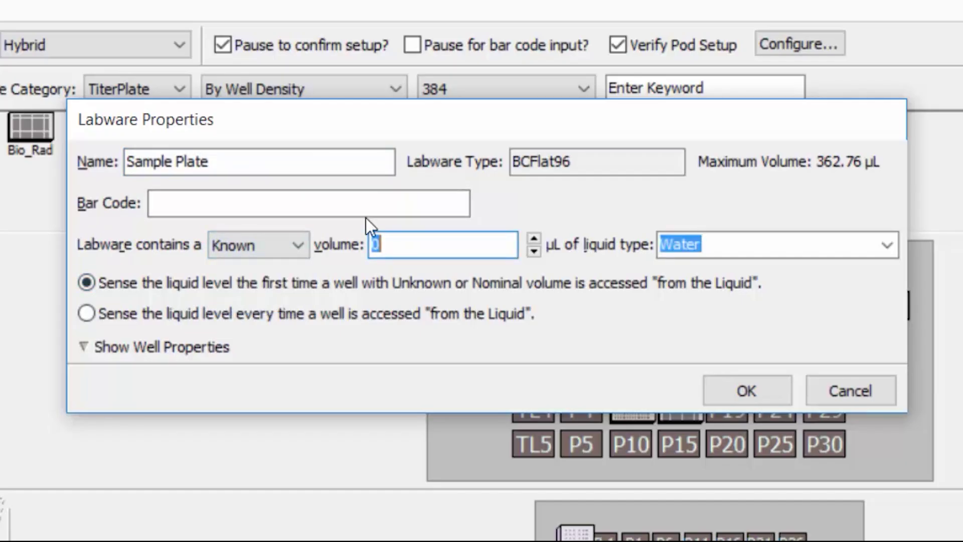
pyautogui.write('200')
pyautogui.click(754, 392)
# Name the 384-well plate on P14 Assay Plate, with a Known volume of 0 µL and a blank liquid type.
pyautogui.doubleClick(688, 419)
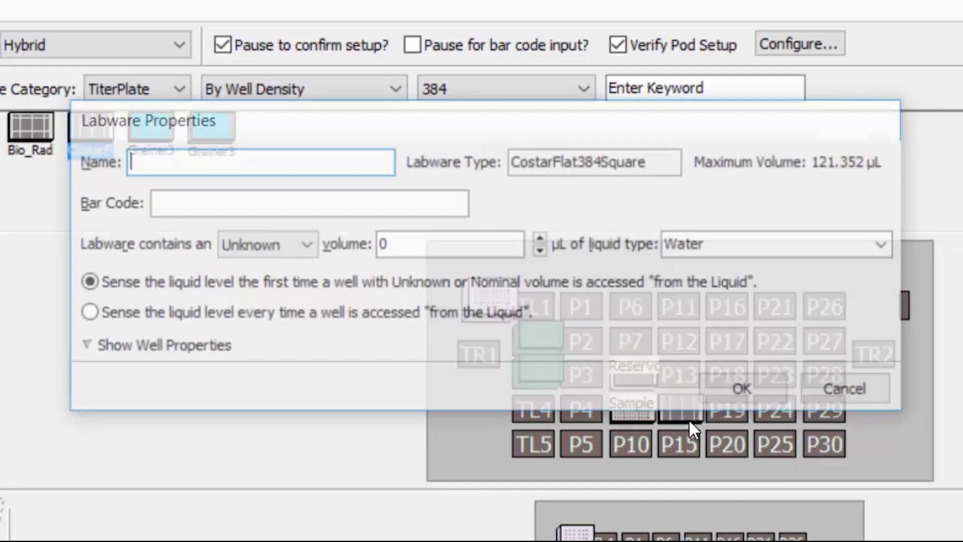
pyautogui.write('Assay Plate')
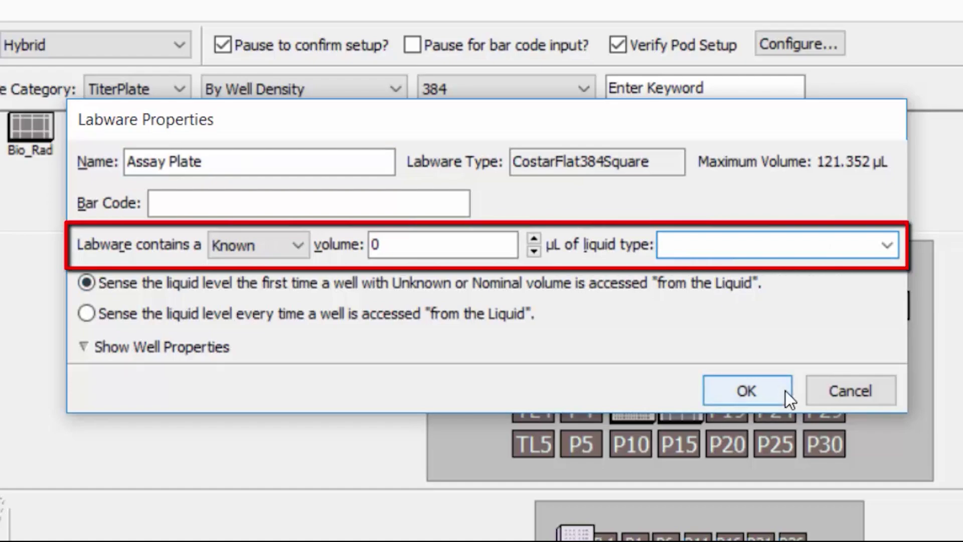
pyautogui.click(786, 390)
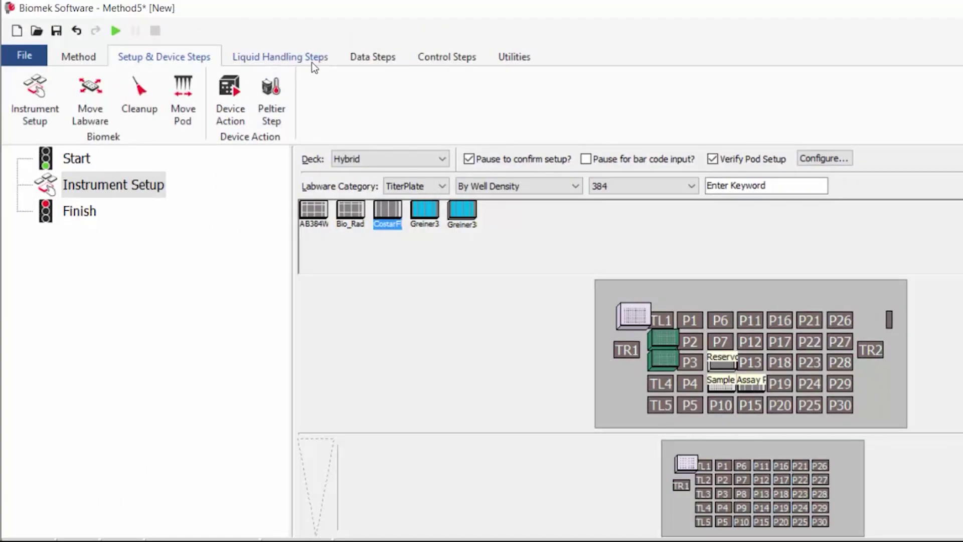
# Add a Transfer step after Instrument Setup, using BC230 tips and no tip change between destinations.
pyautogui.click(240, 59)
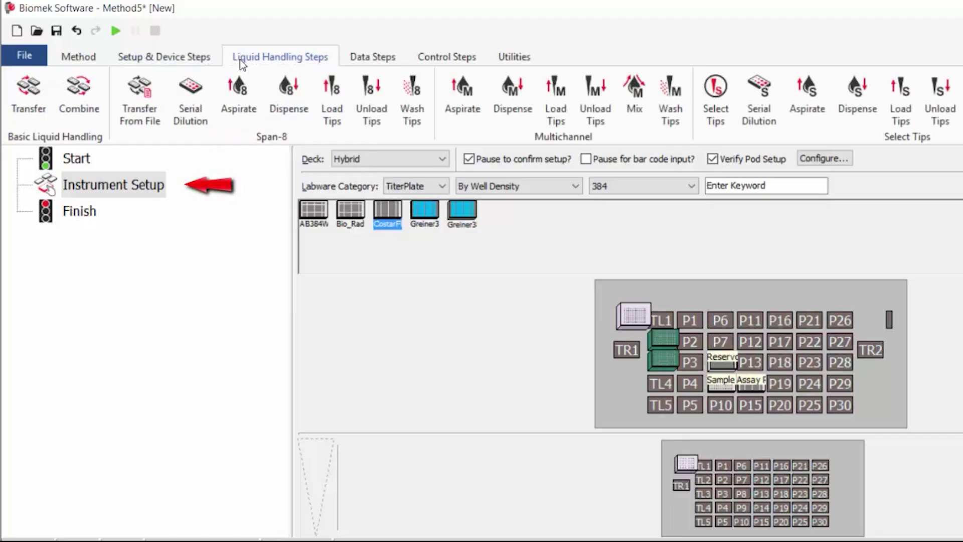
pyautogui.click(11, 94)
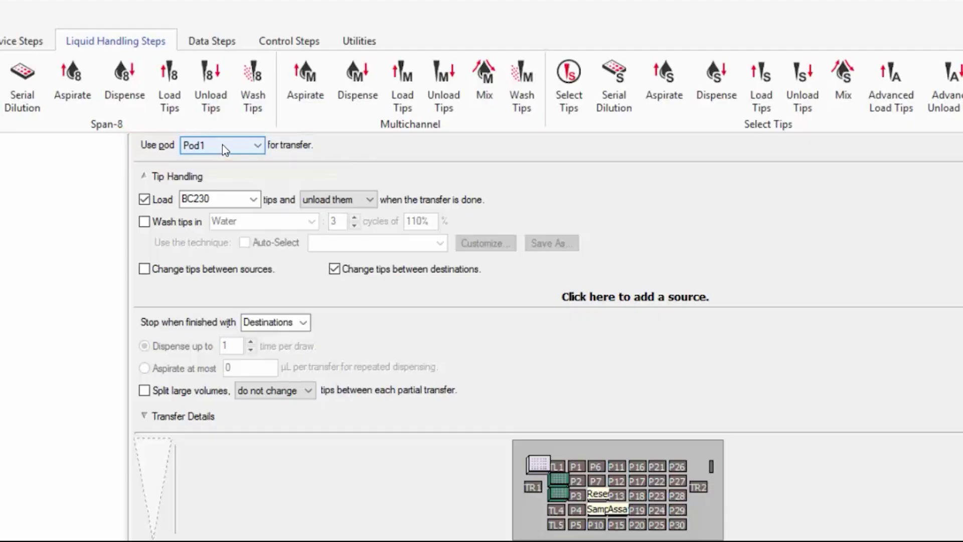
pyautogui.click(213, 199)
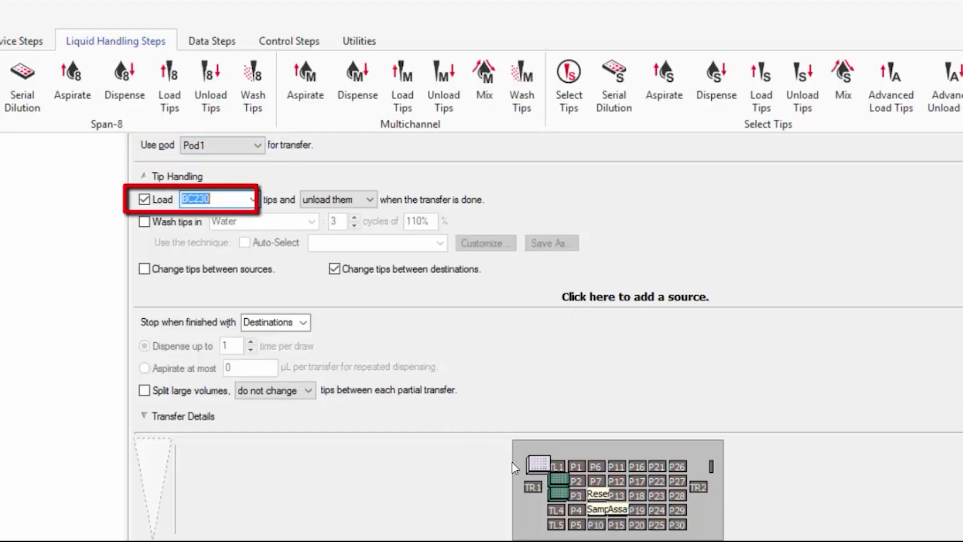
pyautogui.click(555, 482)
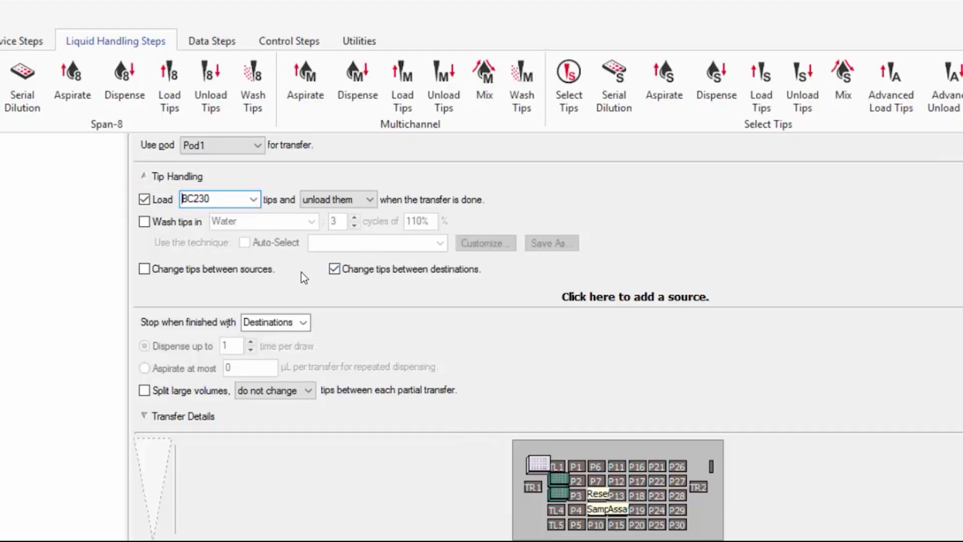
pyautogui.click(333, 269)
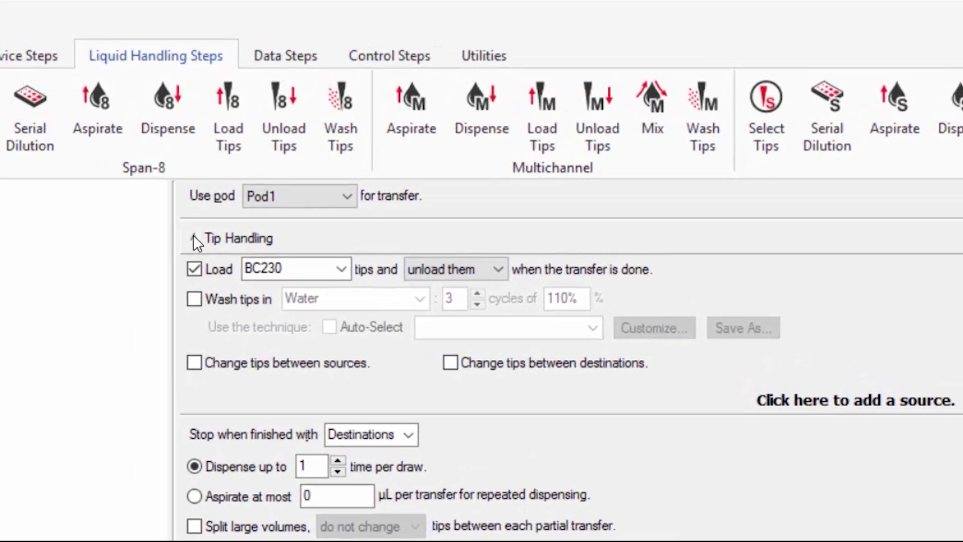
pyautogui.click(193, 237)
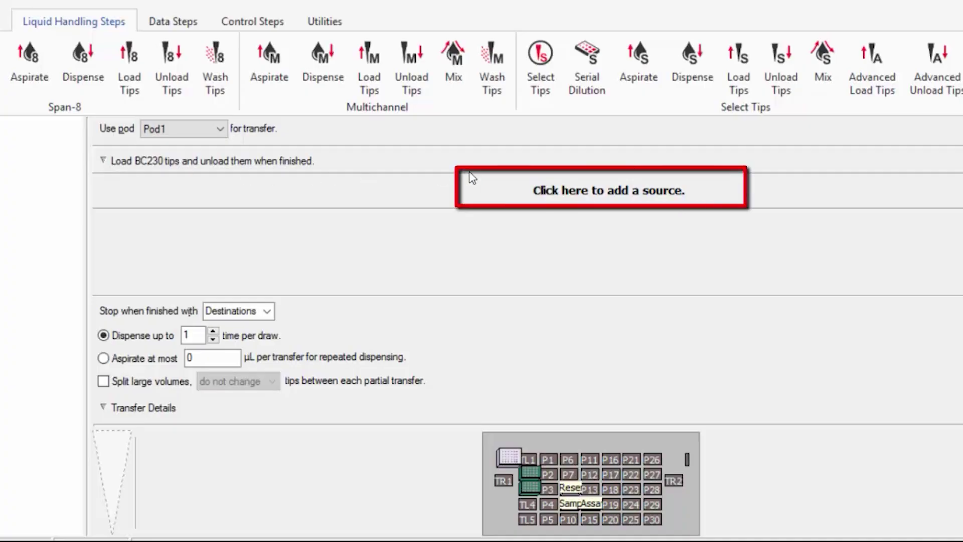
# Add the Reservoir as the transfer source and have its pipetting technique auto-selected.
pyautogui.click(562, 193)
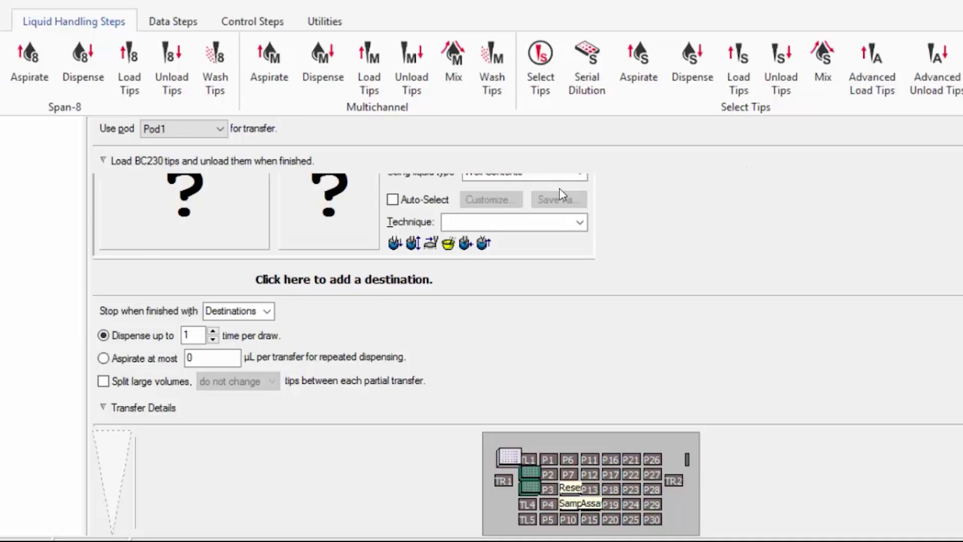
pyautogui.click(147, 411)
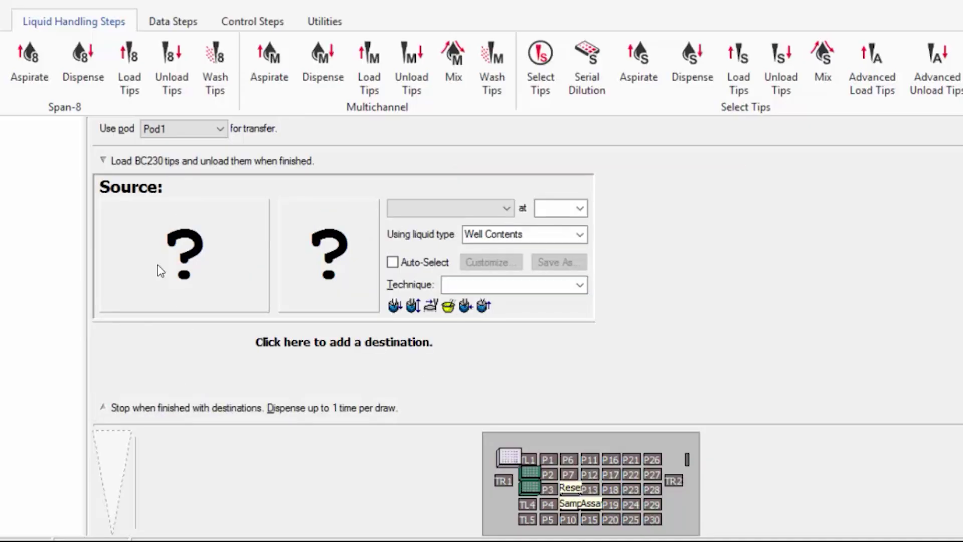
pyautogui.click(570, 488)
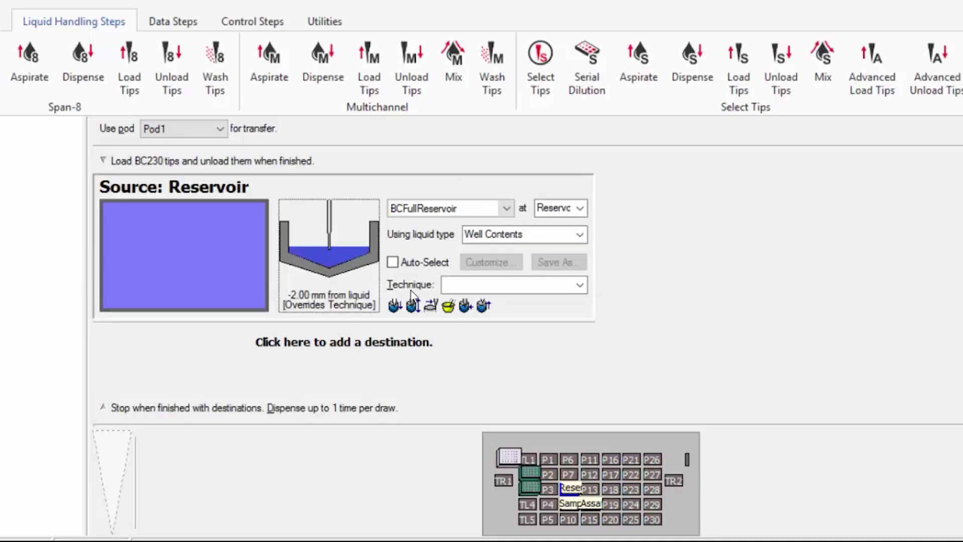
pyautogui.click(394, 263)
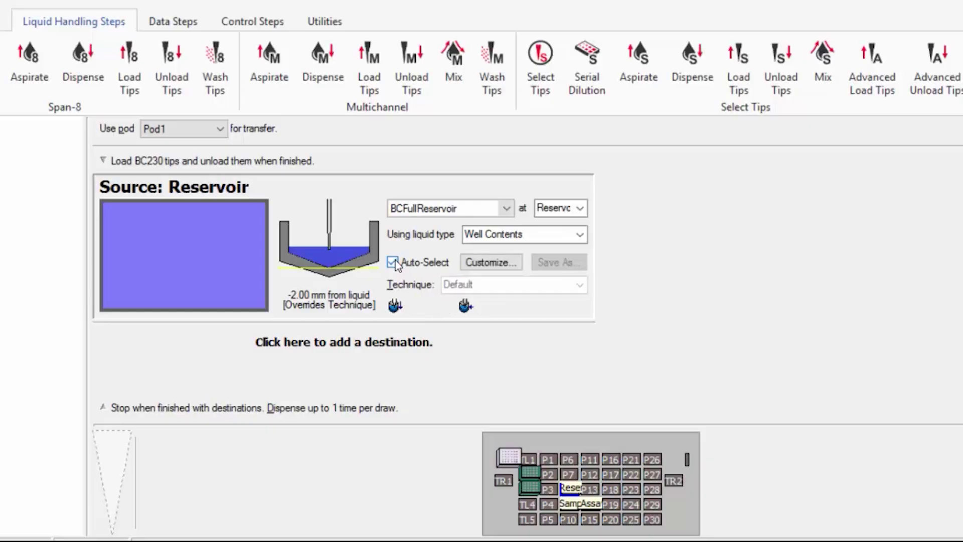
# Add the Assay Plate as the transfer destination with a volume of 25 µL.
pyautogui.click(406, 343)
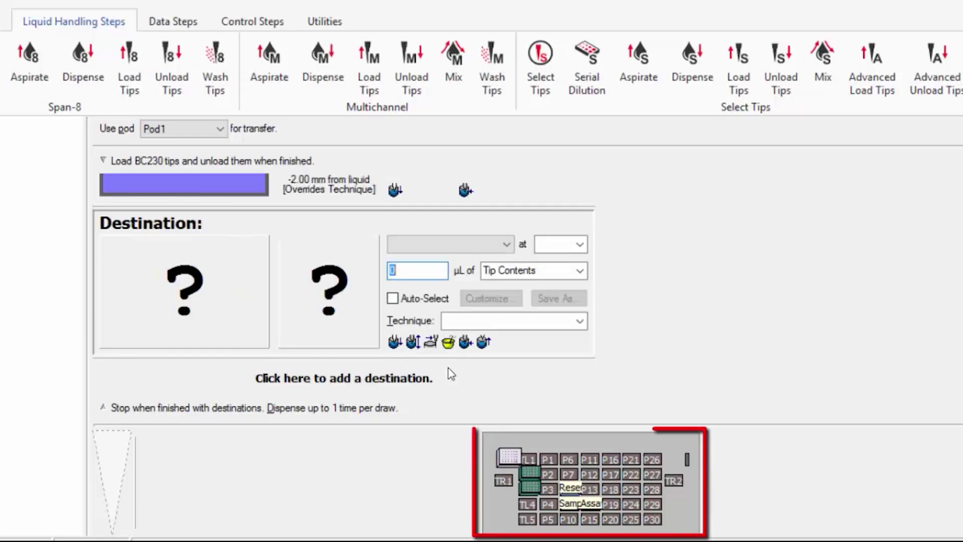
pyautogui.click(590, 503)
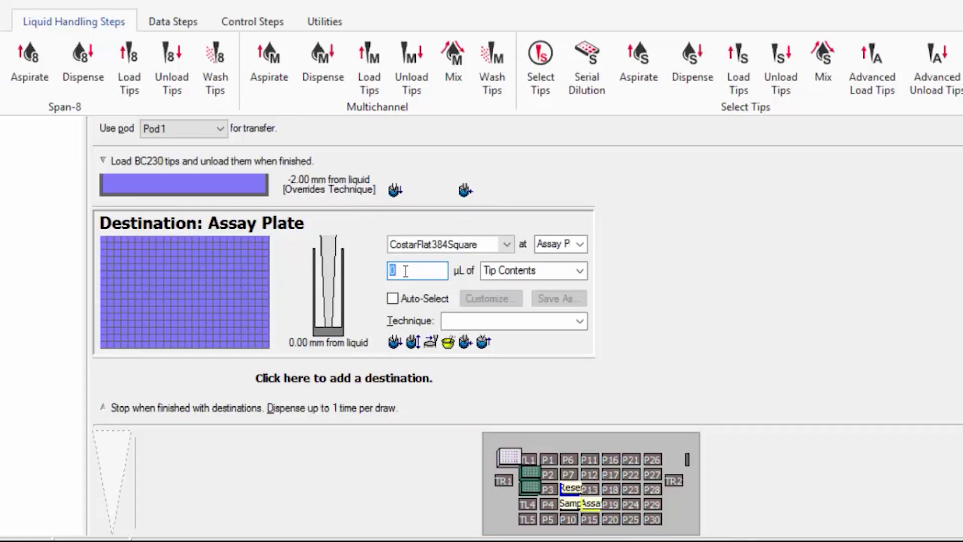
pyautogui.write('25')
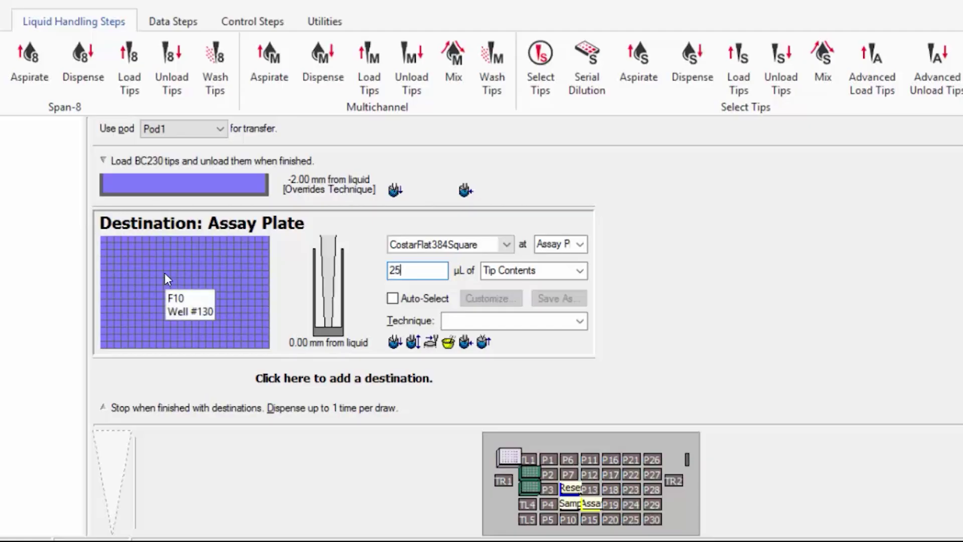
# Limit the Assay Plate destination to the well quadrants starting at A1 and B2, and enable auto-selection of its technique.
pyautogui.click(153, 285)
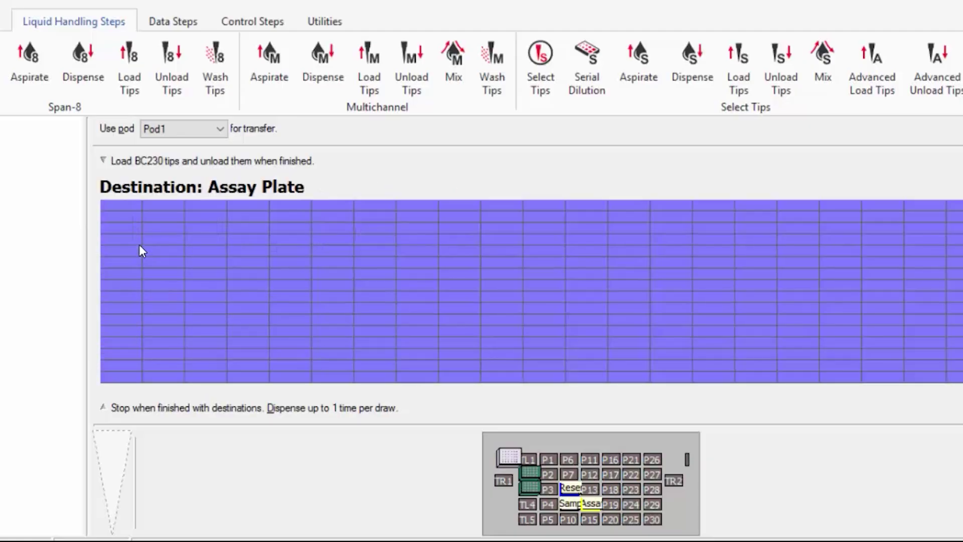
pyautogui.click(130, 206)
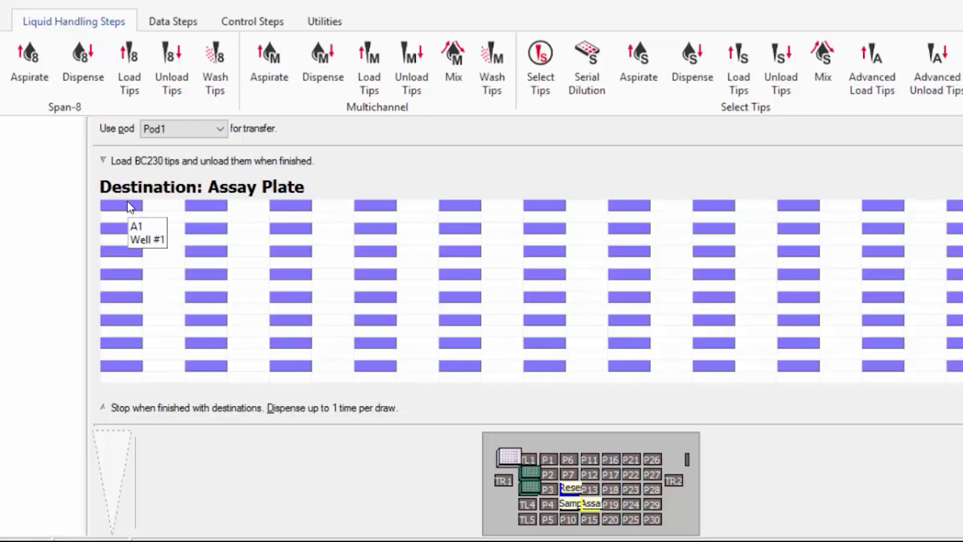
pyautogui.click(172, 221)
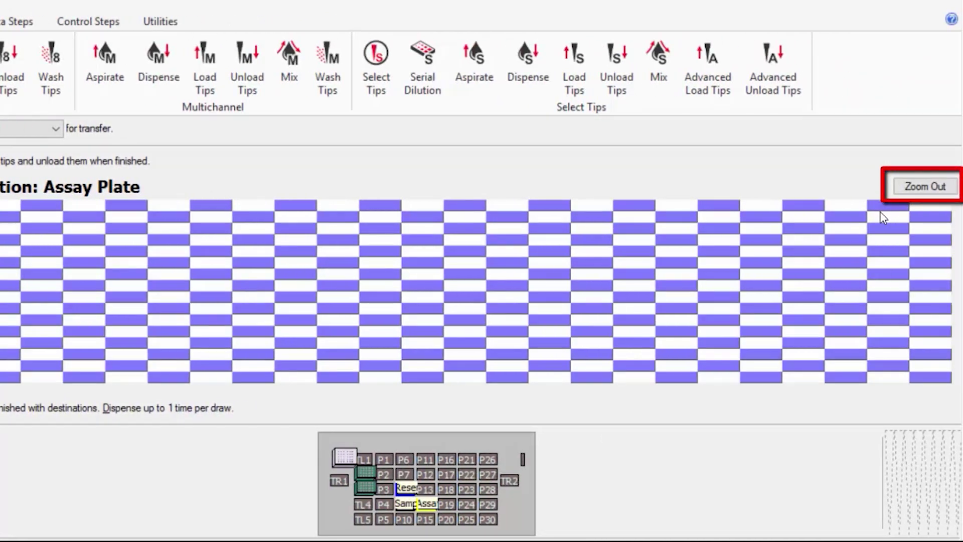
pyautogui.click(925, 186)
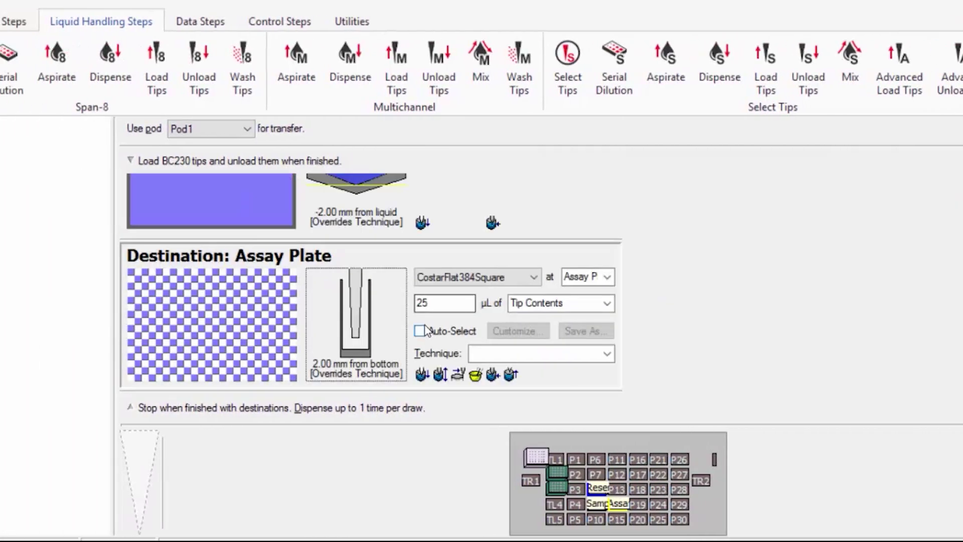
pyautogui.click(419, 331)
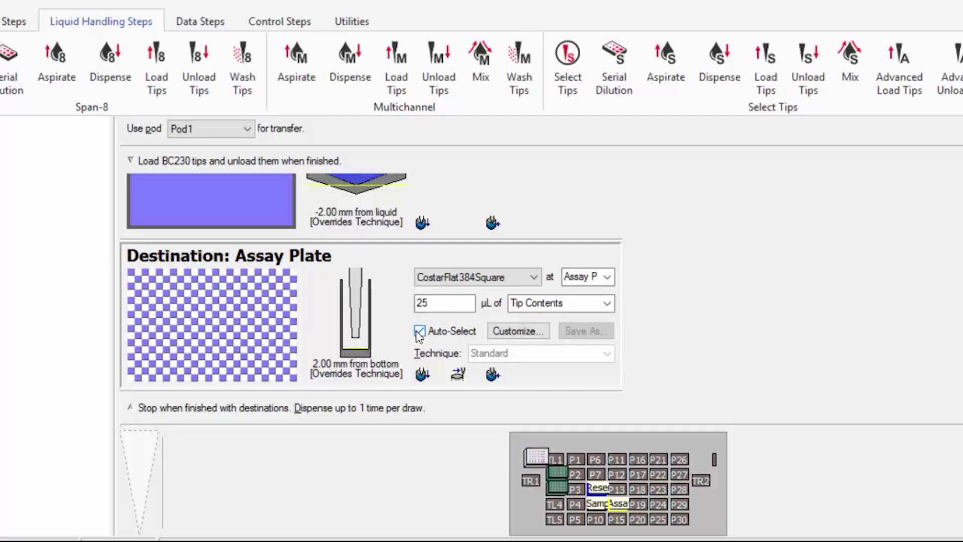
# Select the Finish step, then run the method in the simulator, confirming the deck layout to watch the transfer.
pyautogui.click(50, 180)
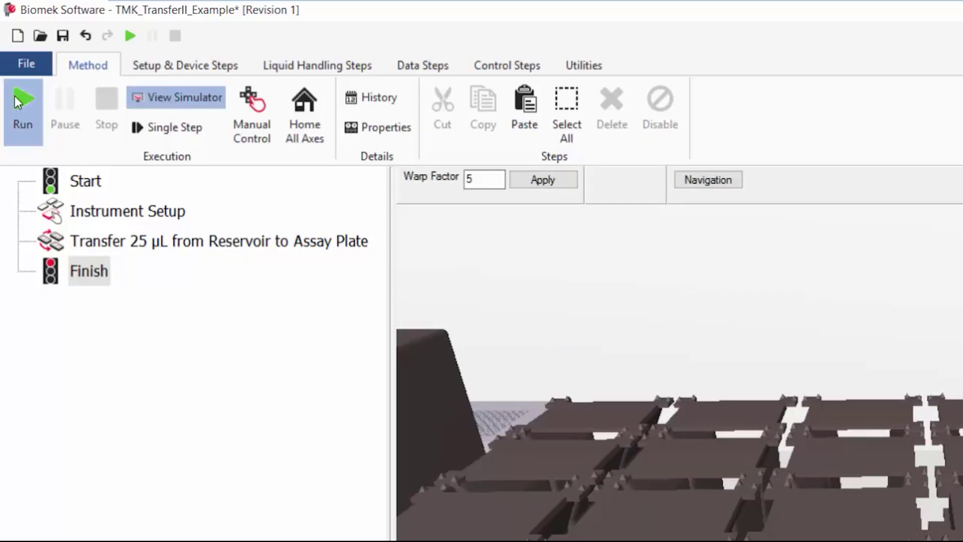
pyautogui.click(15, 98)
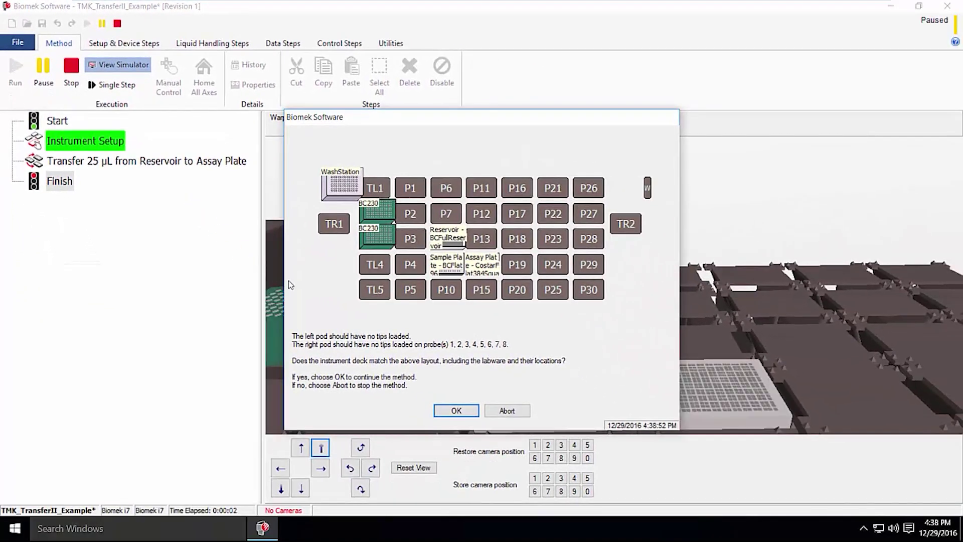
pyautogui.click(443, 409)
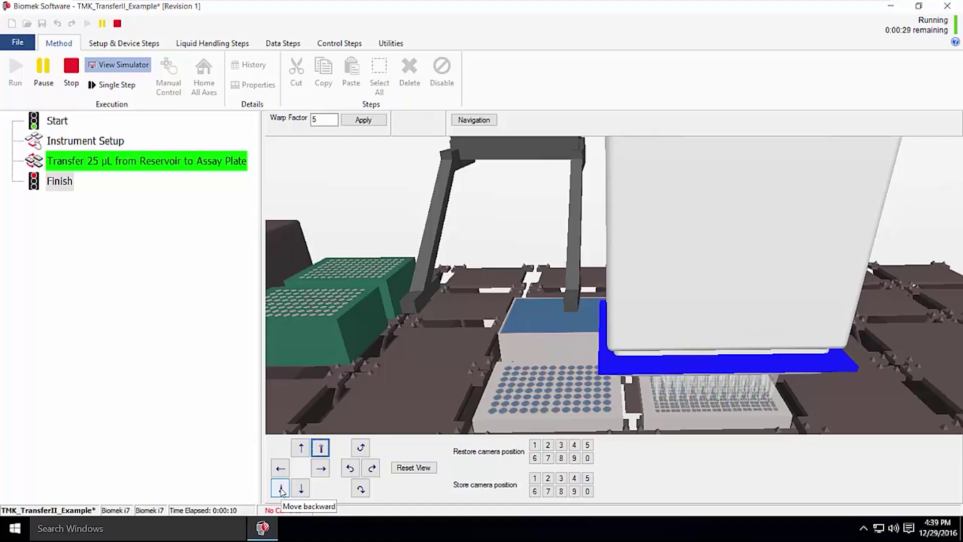
pyautogui.click(281, 489)
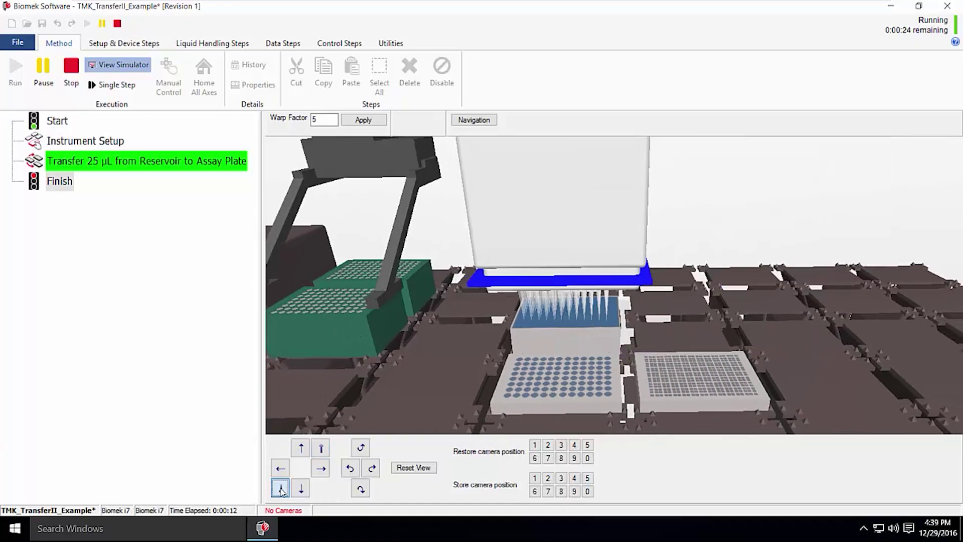
pyautogui.click(321, 447)
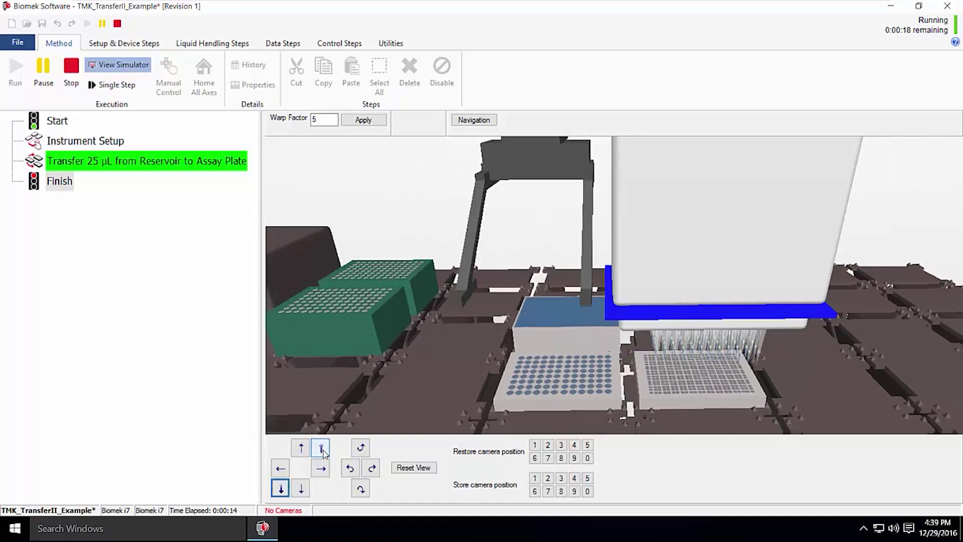
pyautogui.click(324, 453)
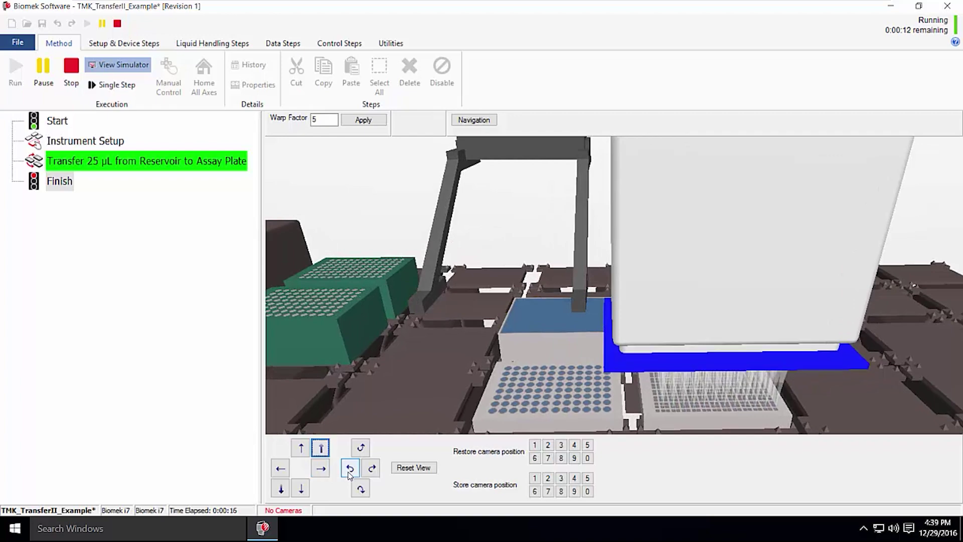